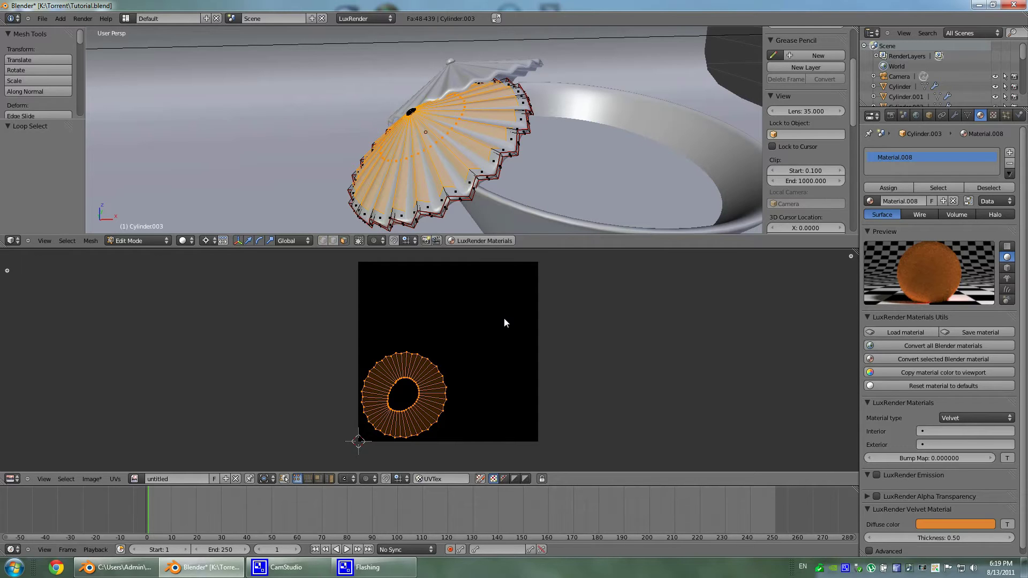
Step: Select all umbrella faces to show its UV islands, then open the UVs menu
{"action": "key", "text": "a"}
{"action": "key", "text": "a"}
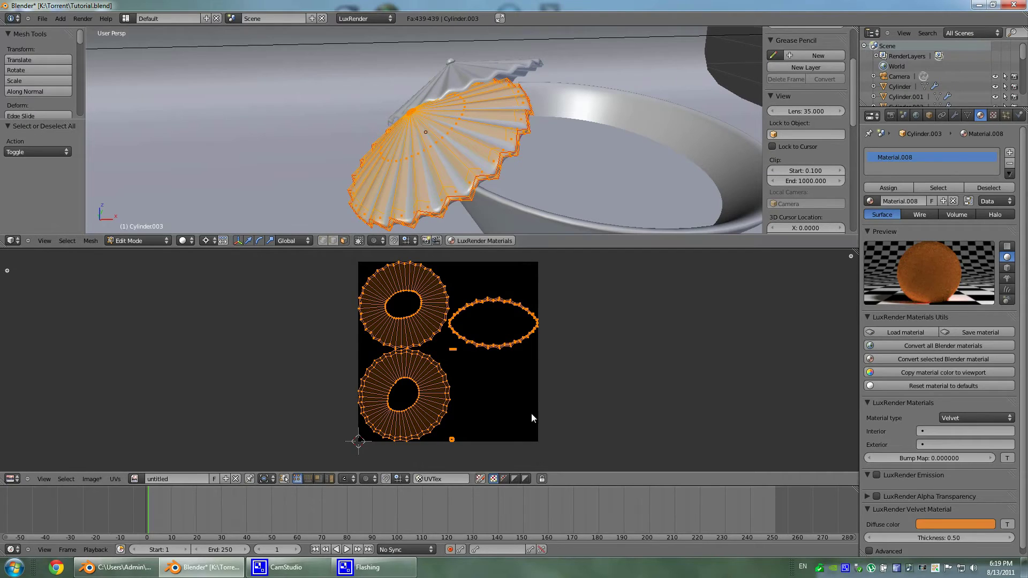
{"action": "left_click", "coordinate": [115, 479]}
Step: Export the UV layout to K:\ under the file name UV.png
{"action": "left_click", "coordinate": [129, 261]}
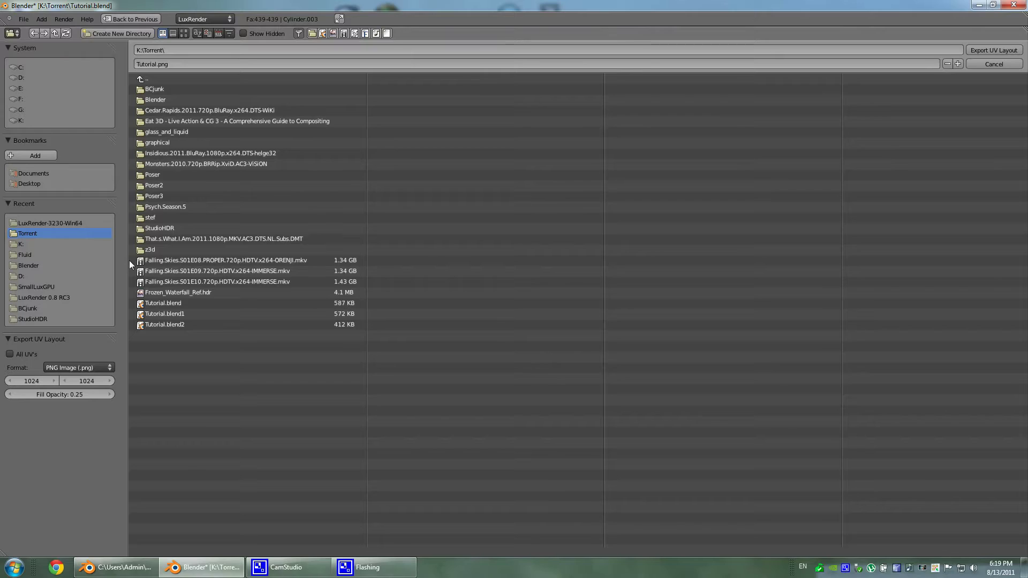
{"action": "left_click", "coordinate": [173, 52]}
{"action": "left_click", "coordinate": [20, 121]}
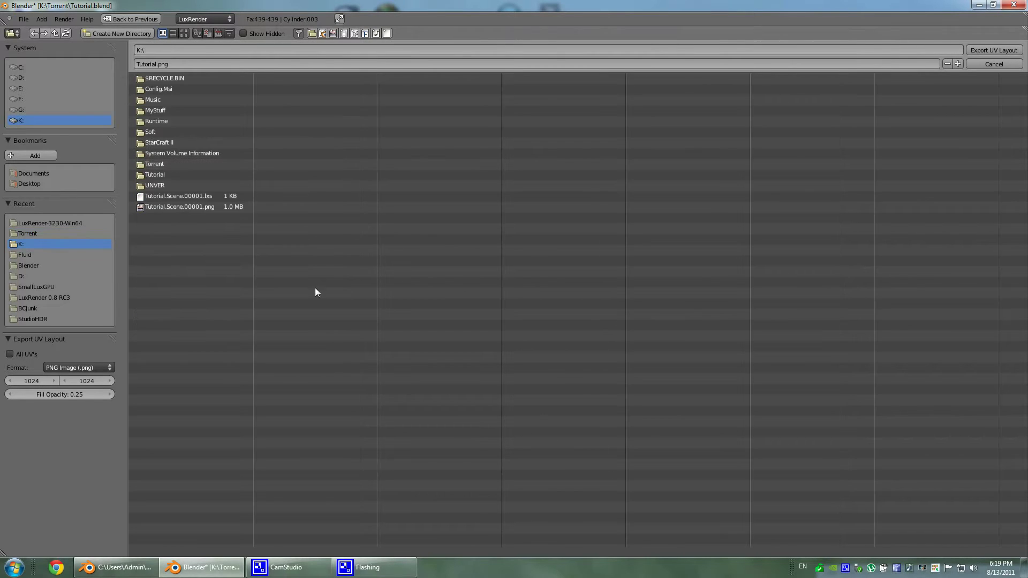
{"action": "left_click", "coordinate": [197, 65]}
{"action": "type", "text": "UV.jpg"}
{"action": "key", "text": "Return"}
{"action": "left_click", "coordinate": [988, 50]}
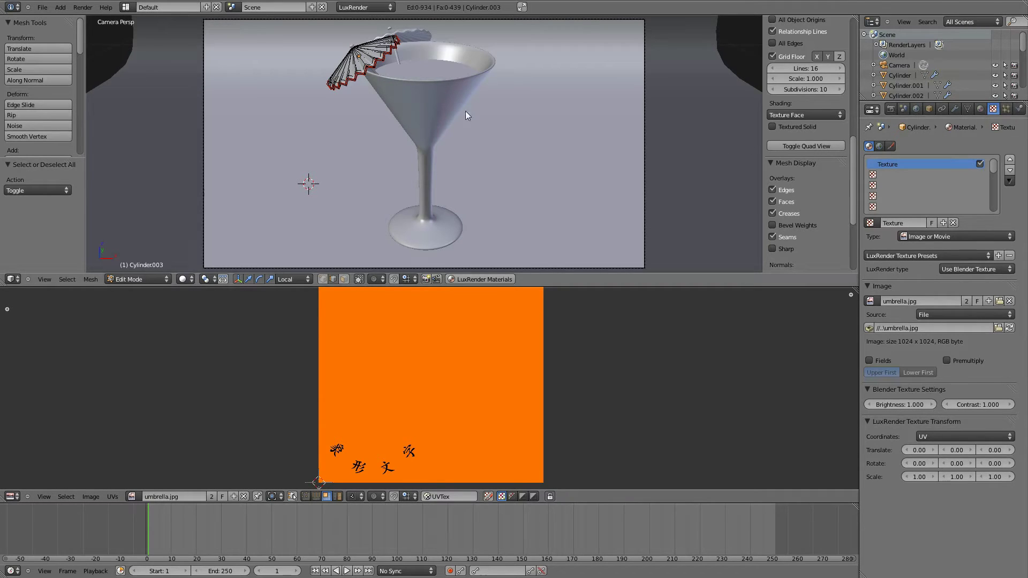
{"action": "left_click", "coordinate": [980, 109]}
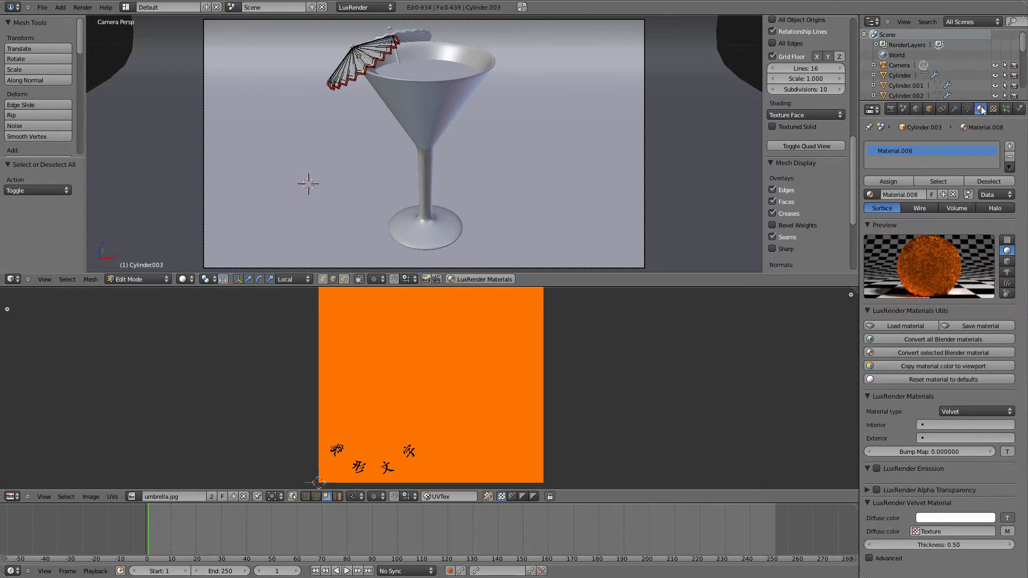
{"action": "left_click", "coordinate": [995, 109]}
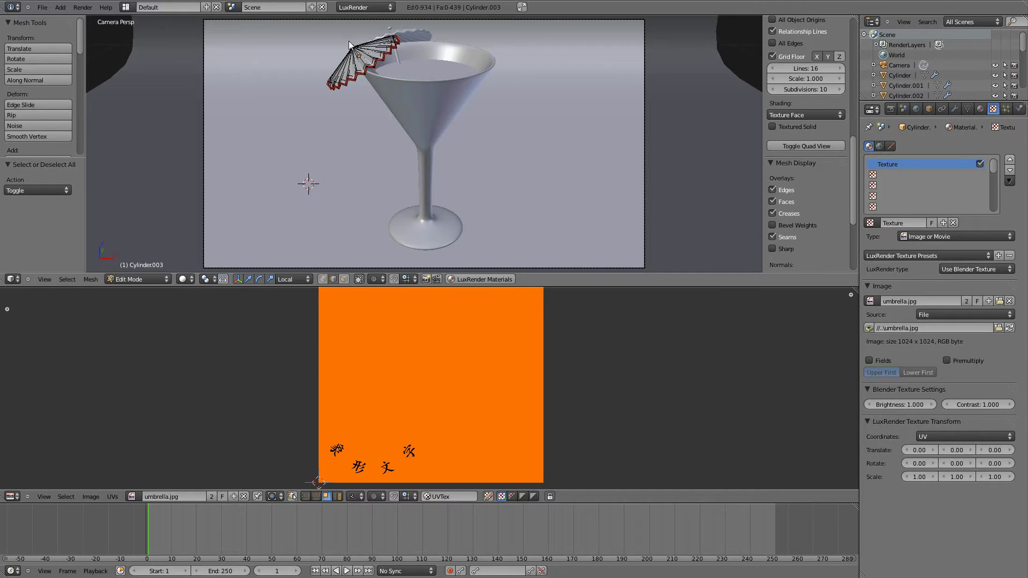
{"action": "key", "text": "a"}
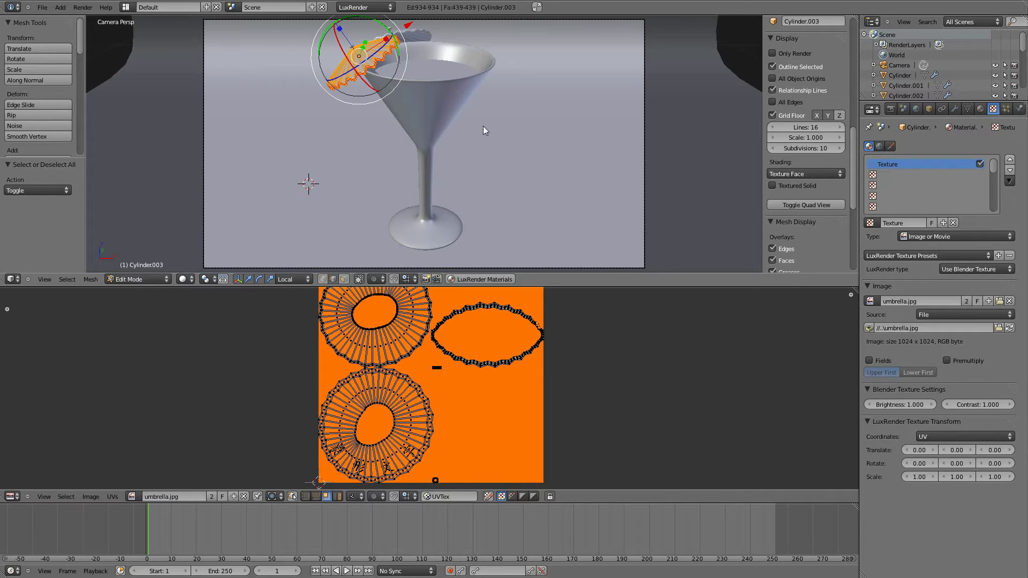
{"action": "key", "text": "a"}
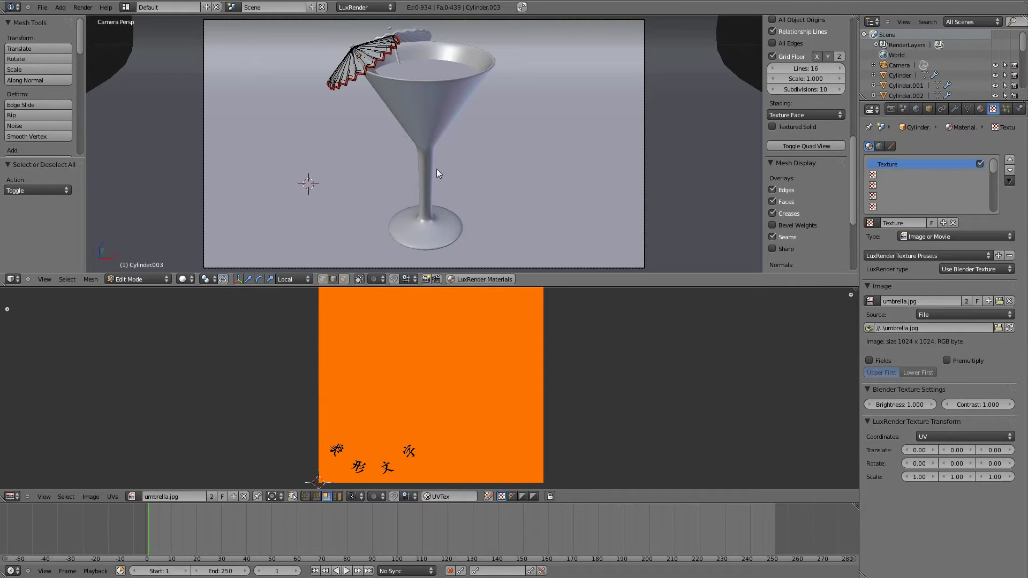
Step: Join the UV editor area into the 3D view
{"action": "right_click", "coordinate": [571, 286]}
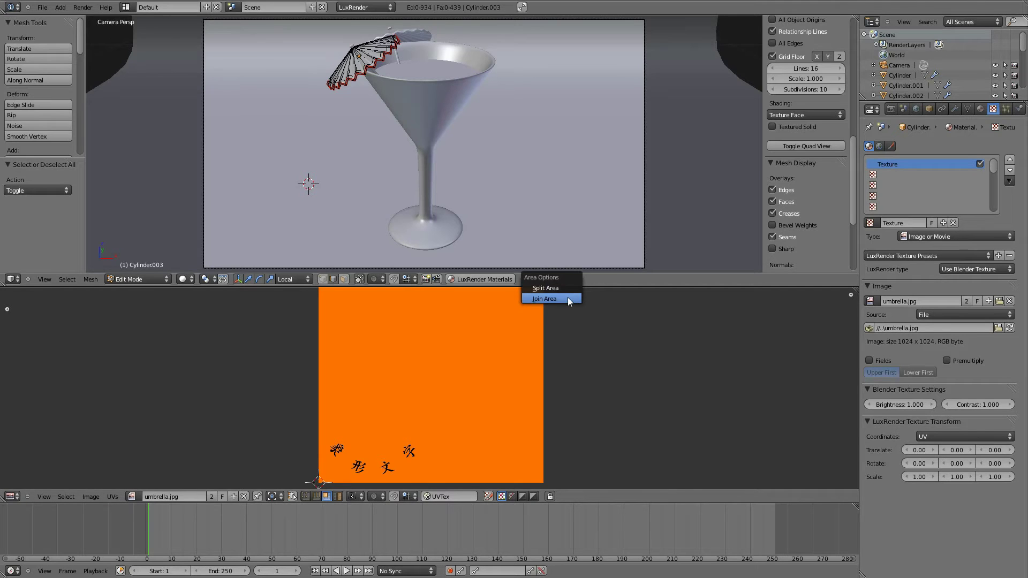
{"action": "left_click", "coordinate": [568, 297]}
{"action": "left_click", "coordinate": [567, 320]}
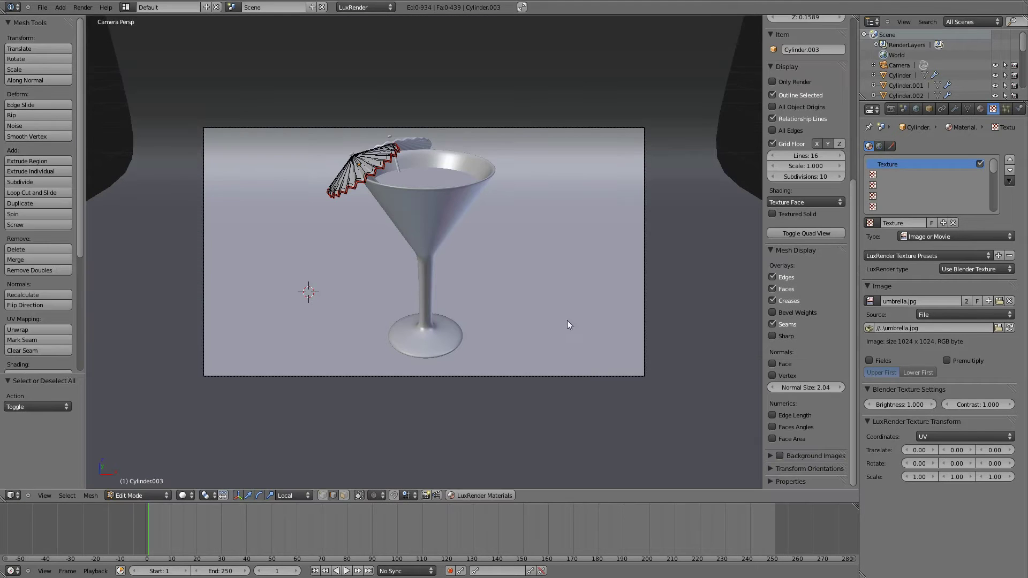
Step: Drive the umbrella material's diffuse colour with a texture and render with F12 in LuxRender
{"action": "left_click", "coordinate": [978, 111]}
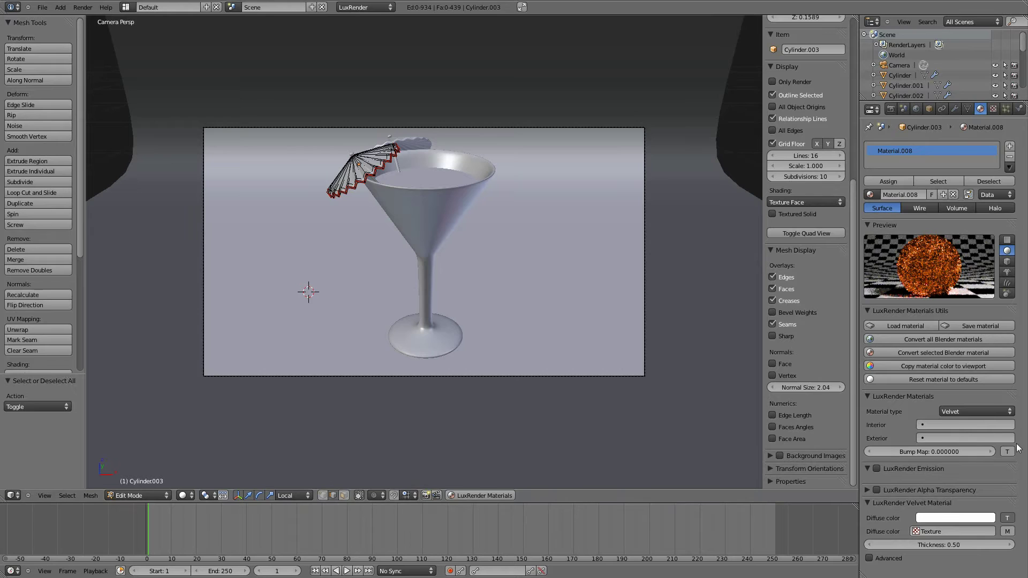
{"action": "left_click", "coordinate": [959, 517]}
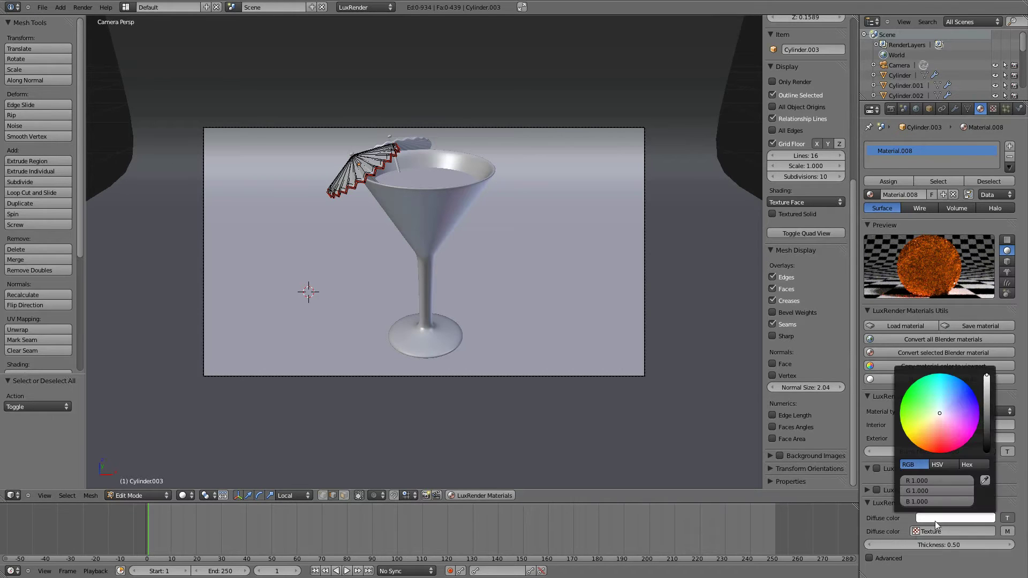
{"action": "left_click", "coordinate": [1007, 520]}
{"action": "left_click", "coordinate": [1007, 520]}
{"action": "left_click", "coordinate": [956, 532]}
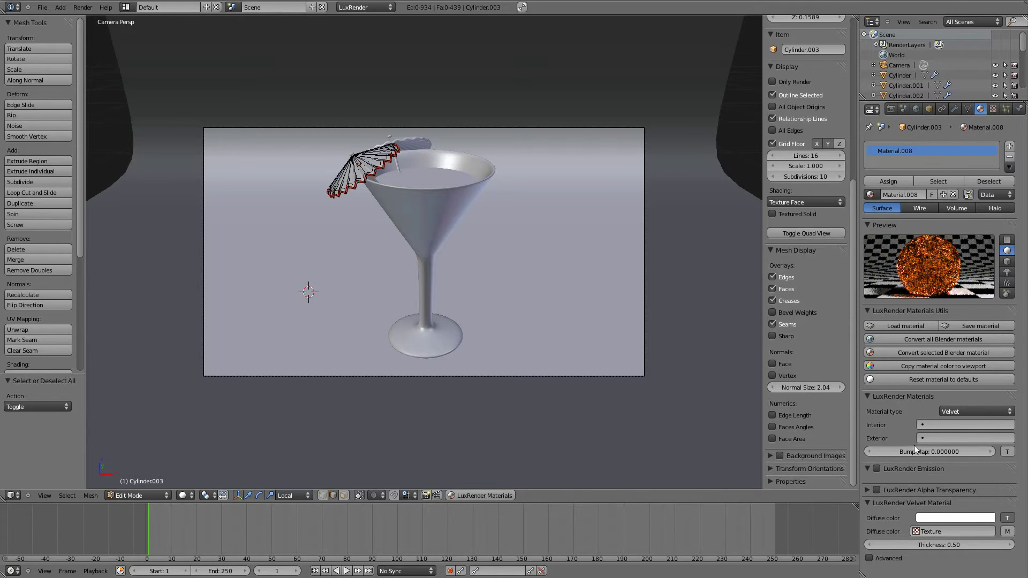
{"action": "left_click", "coordinate": [522, 7]}
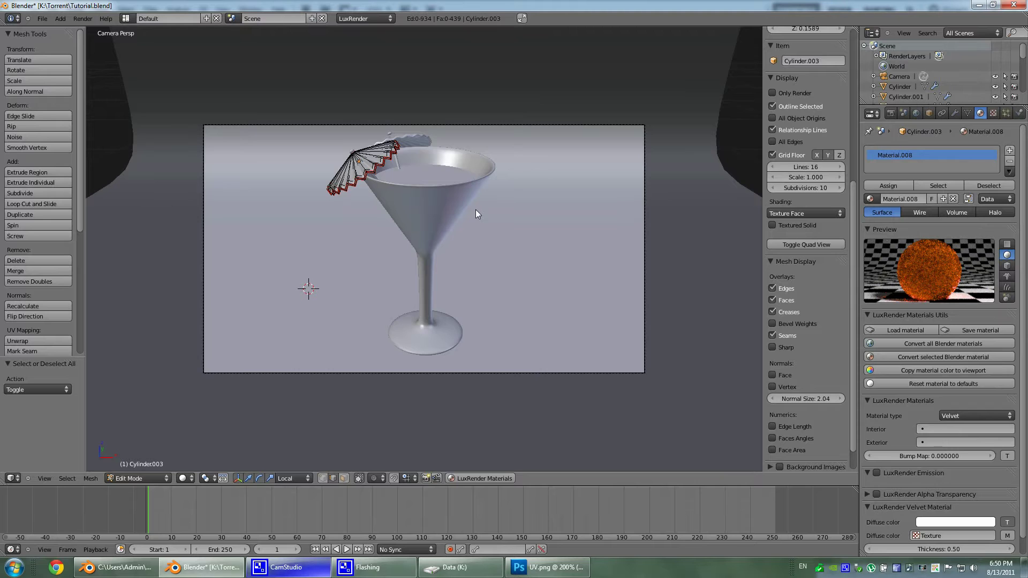
{"action": "key", "text": "F12"}
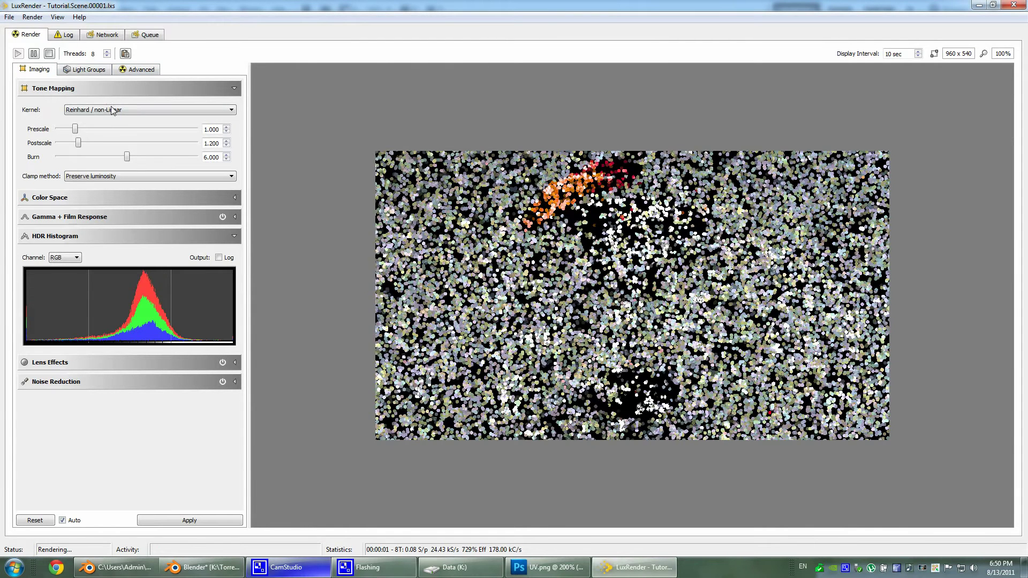
Step: Switch tone mapping to the Linear kernel and choose the Max Zoom 800CD film response
{"action": "left_click", "coordinate": [113, 109]}
{"action": "left_click", "coordinate": [102, 125]}
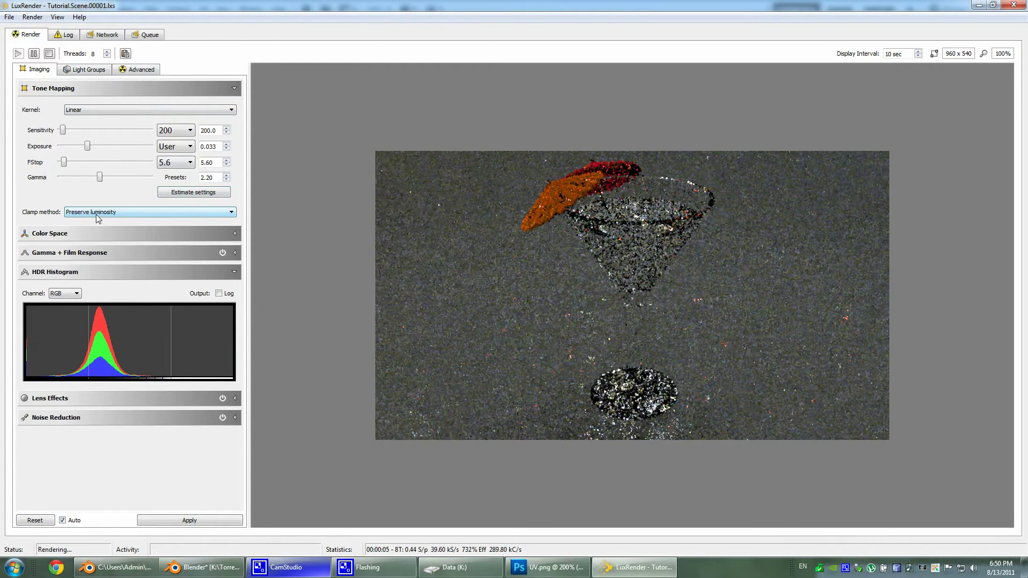
{"action": "left_click", "coordinate": [235, 252]}
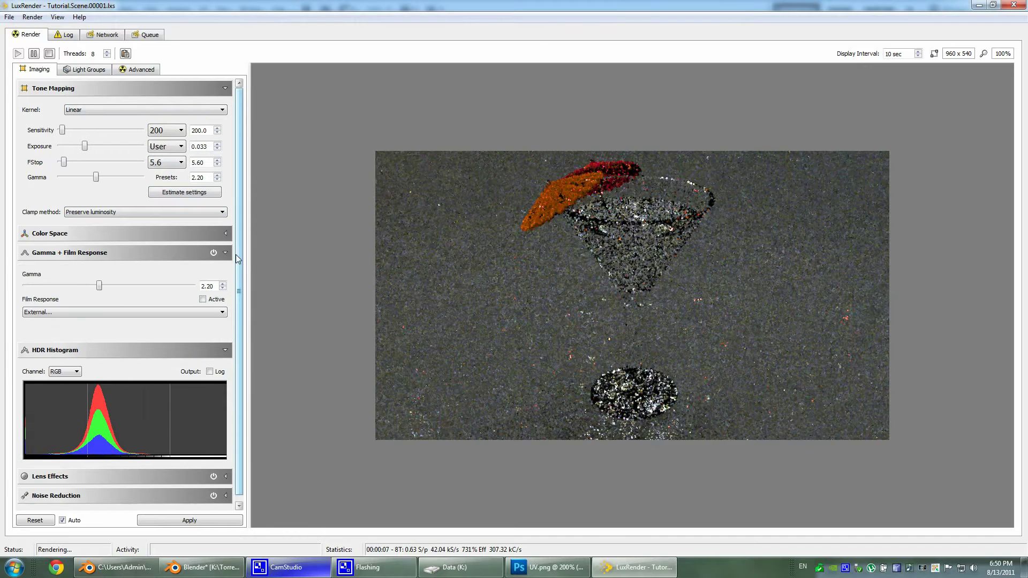
{"action": "left_click", "coordinate": [72, 312]}
{"action": "scroll", "coordinate": [107, 348], "scroll_direction": "down", "scroll_amount": 15}
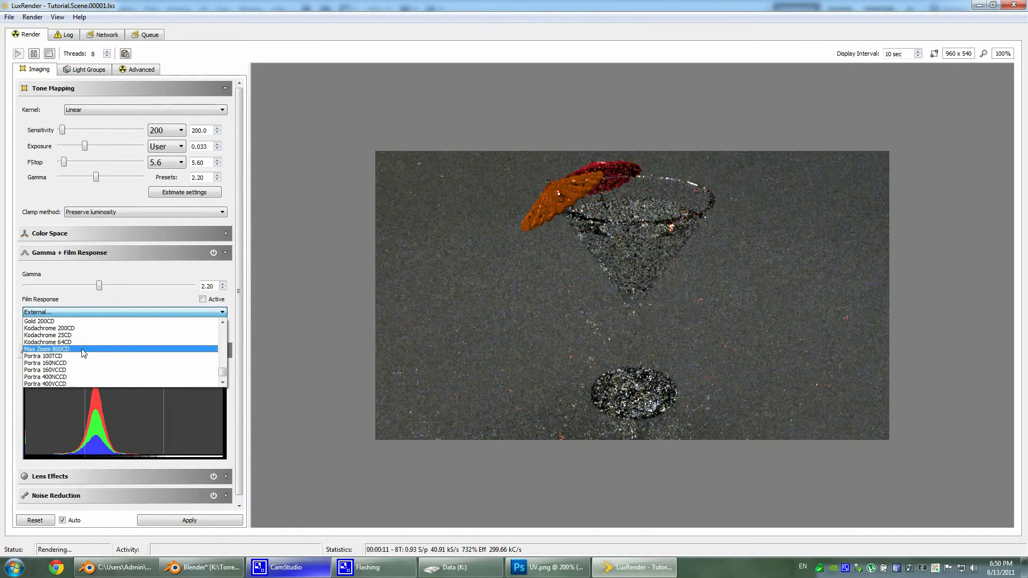
{"action": "left_click", "coordinate": [84, 349]}
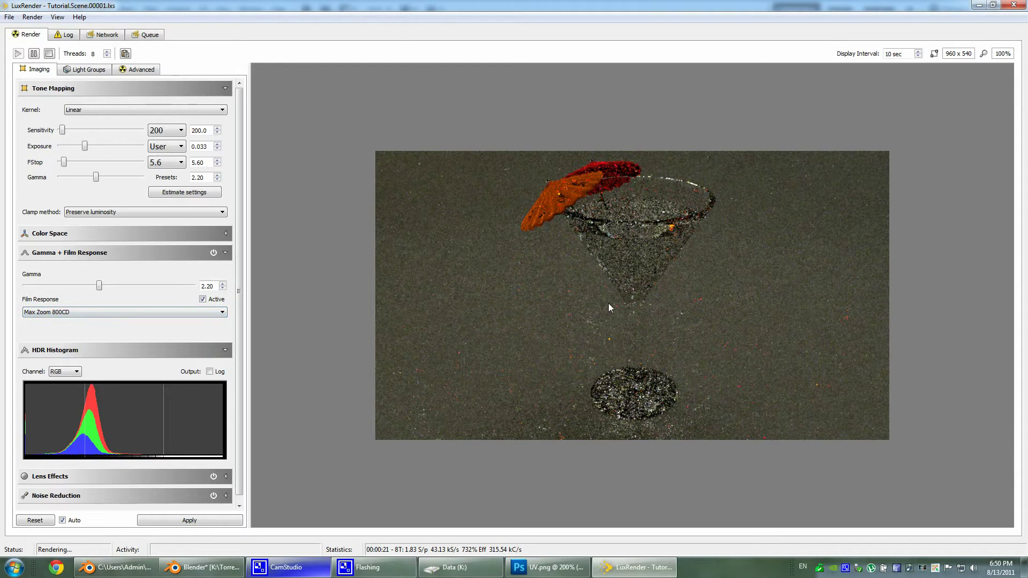
Step: Try the Portra 100TCD film response, then return to Max Zoom 800CD
{"action": "left_click", "coordinate": [70, 315]}
{"action": "scroll", "coordinate": [115, 360], "scroll_direction": "up", "scroll_amount": 5}
{"action": "scroll", "coordinate": [114, 365], "scroll_direction": "down", "scroll_amount": 10}
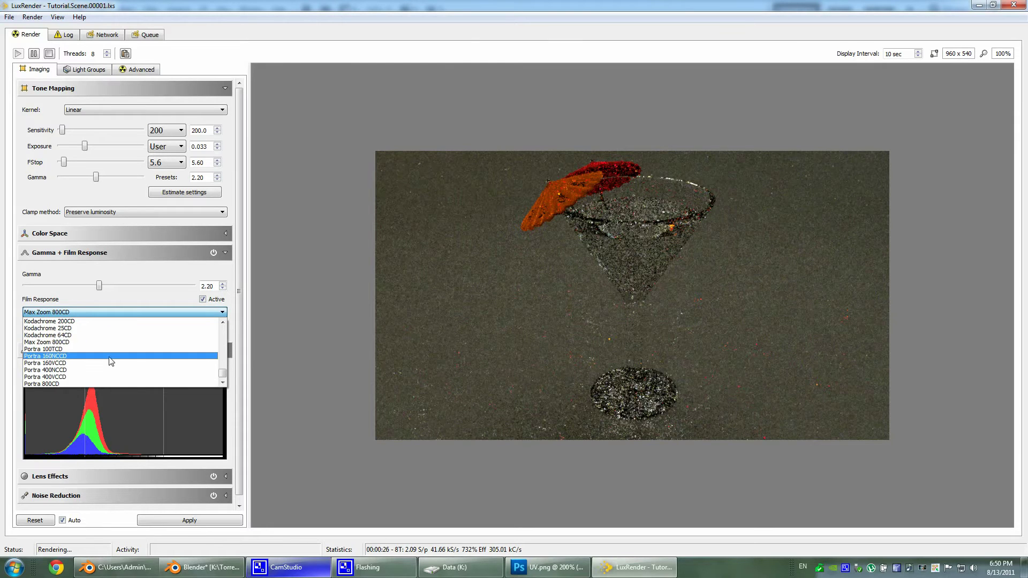
{"action": "left_click", "coordinate": [72, 350]}
{"action": "left_click", "coordinate": [72, 313]}
{"action": "left_click", "coordinate": [74, 340]}
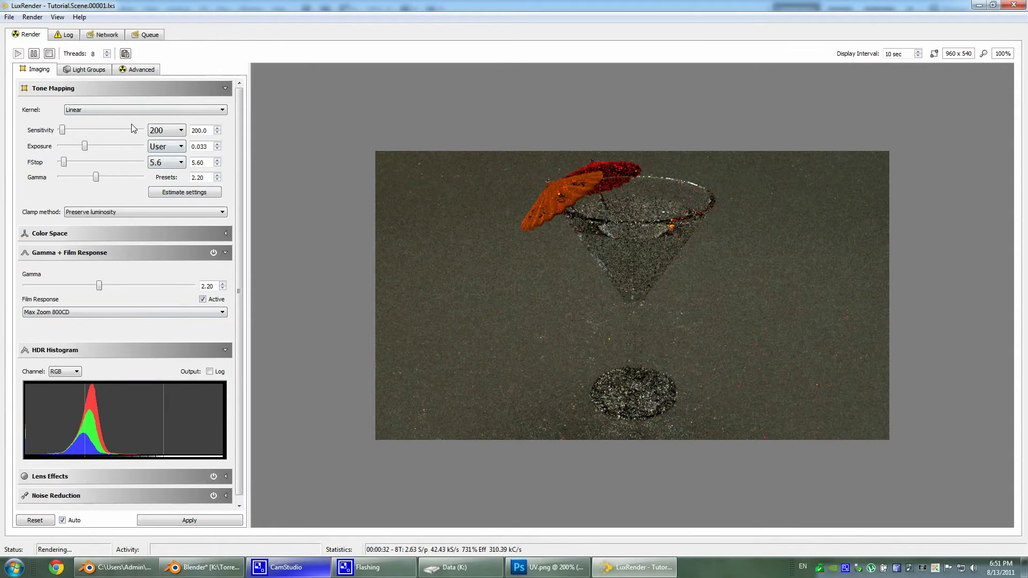
{"action": "left_click", "coordinate": [84, 69]}
Step: Raise the left light group's gain to about 13.3 and the right group's to about 21.3
{"action": "left_click_drag", "start_coordinate": [114, 109], "coordinate": [131, 109]}
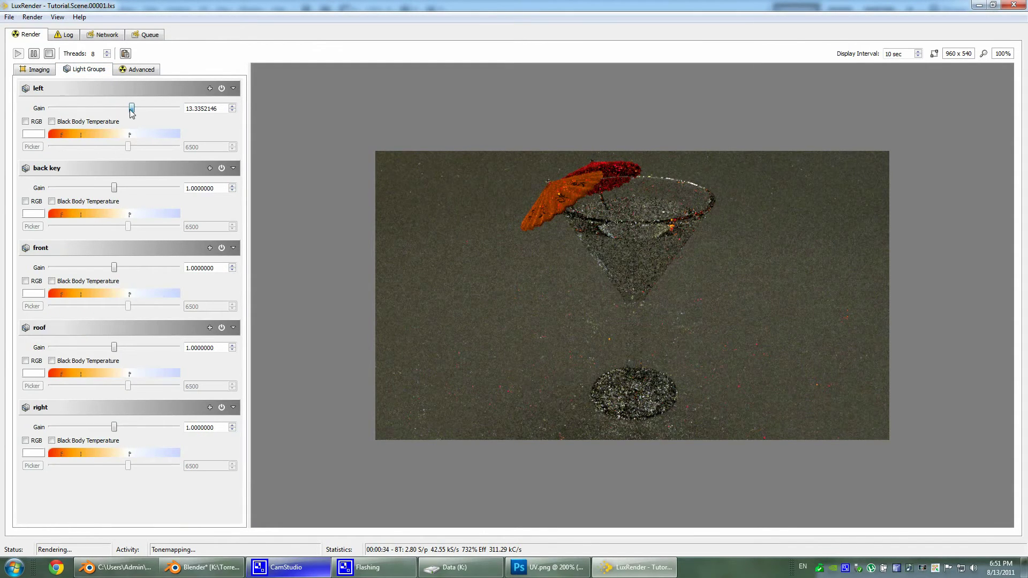
{"action": "left_click_drag", "start_coordinate": [115, 427], "coordinate": [131, 429]}
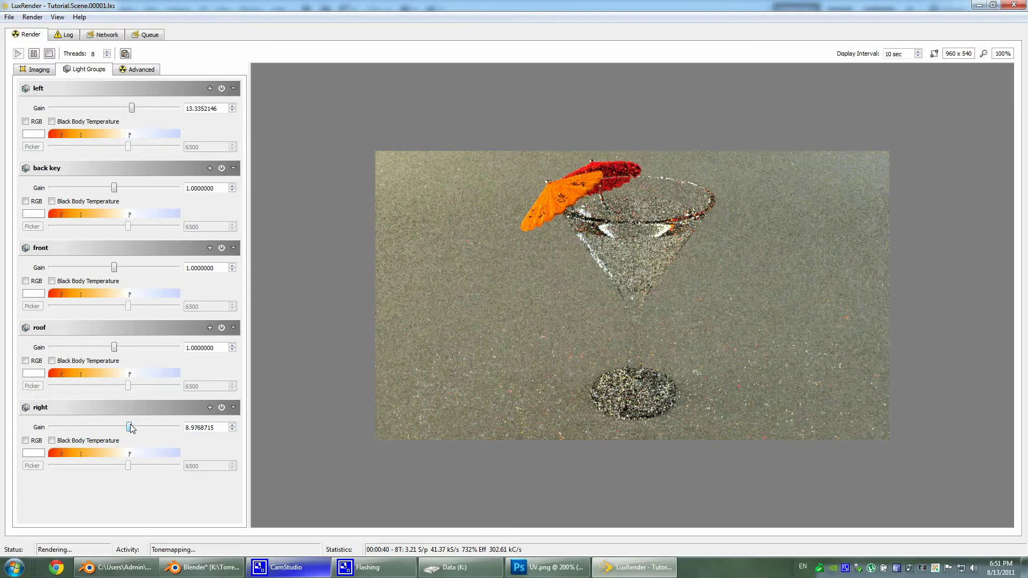
{"action": "left_click_drag", "start_coordinate": [130, 428], "coordinate": [135, 430]}
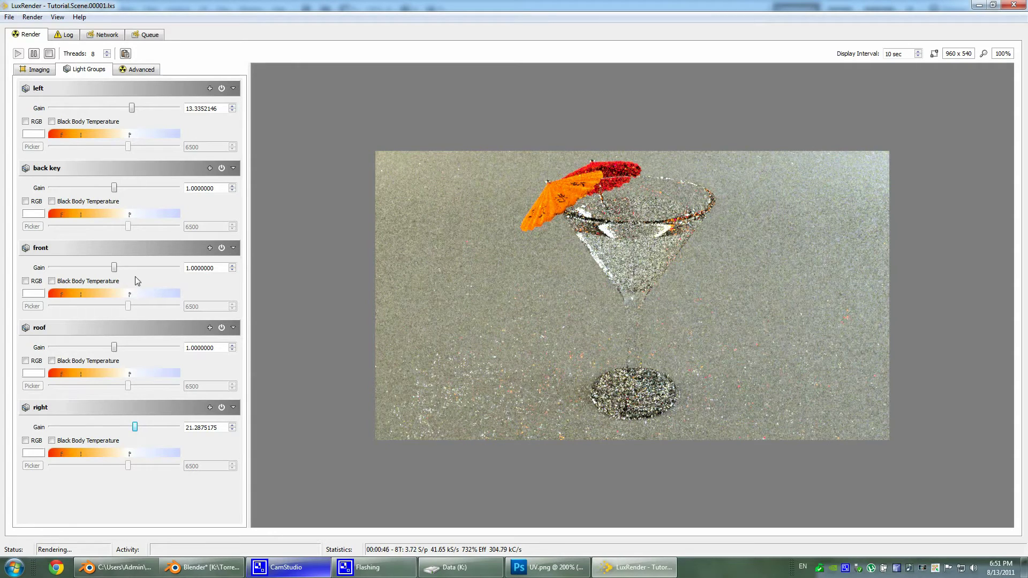
Step: Switch the film response to Portra 100TCD in the Imaging settings
{"action": "left_click", "coordinate": [35, 70]}
{"action": "left_click", "coordinate": [88, 312]}
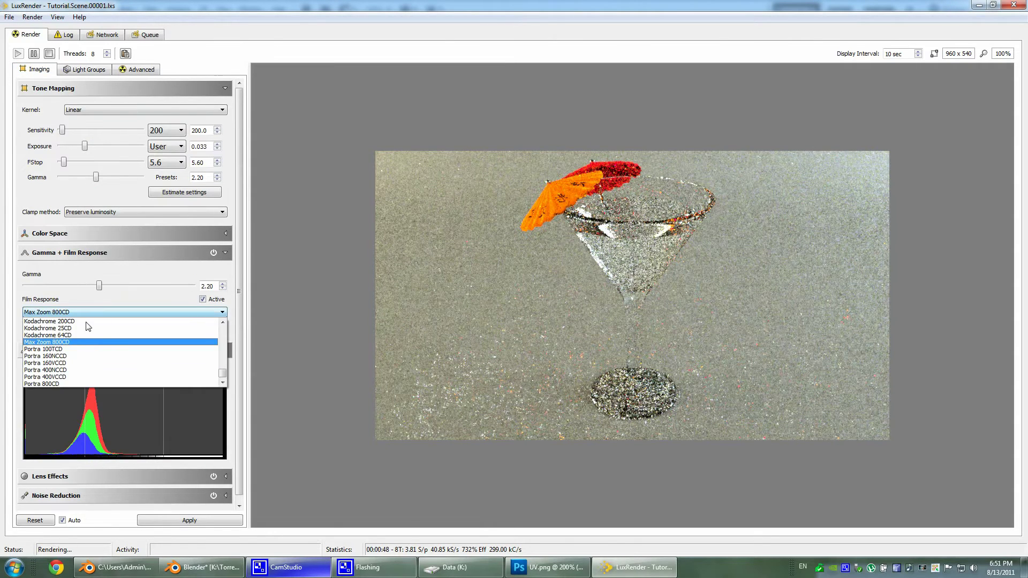
{"action": "left_click", "coordinate": [69, 353]}
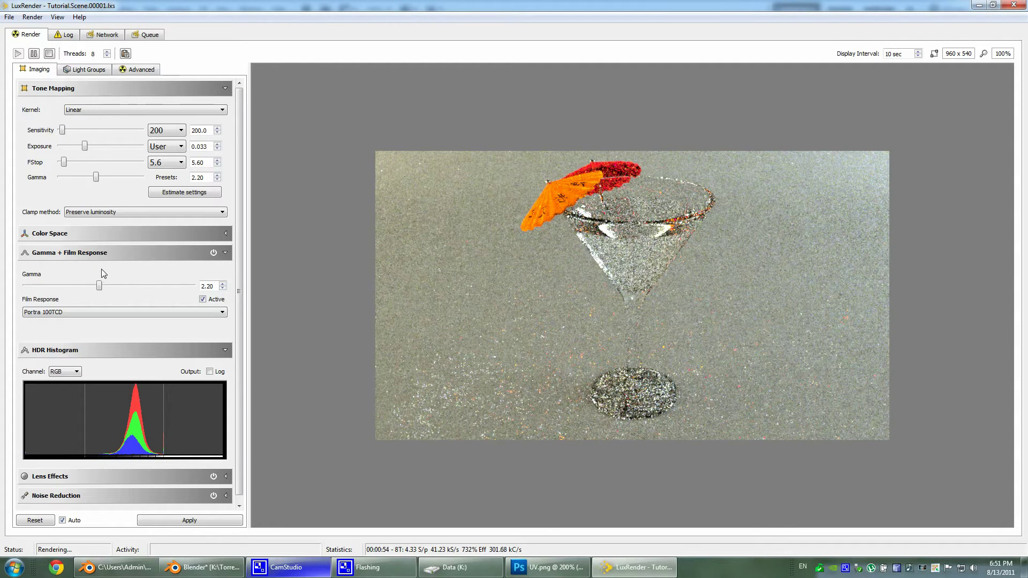
Step: Try the Ektachrome 100 plusCD film response, then apply Agfacolor optimaII 200CD
{"action": "left_click", "coordinate": [71, 312]}
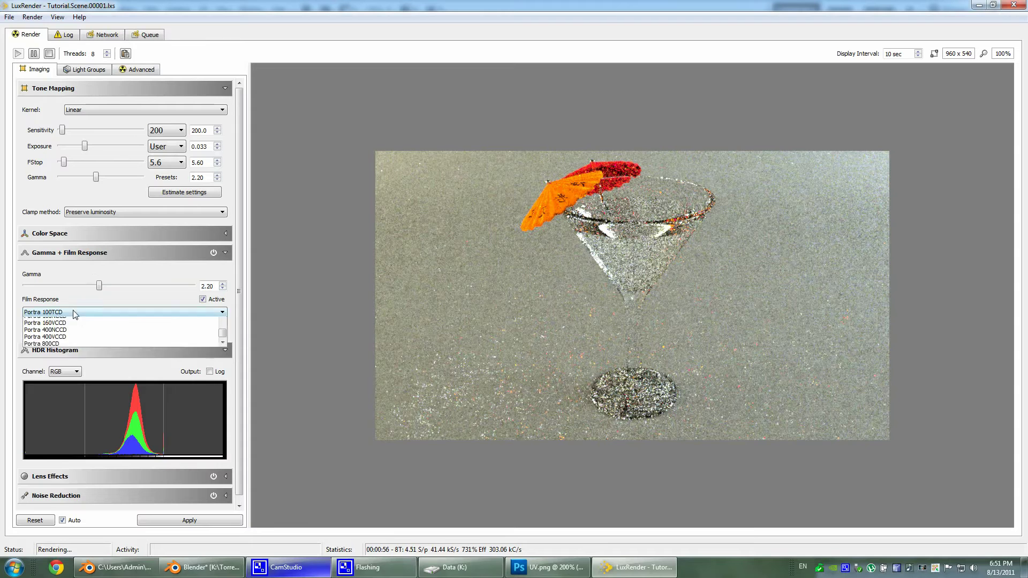
{"action": "left_click", "coordinate": [43, 335]}
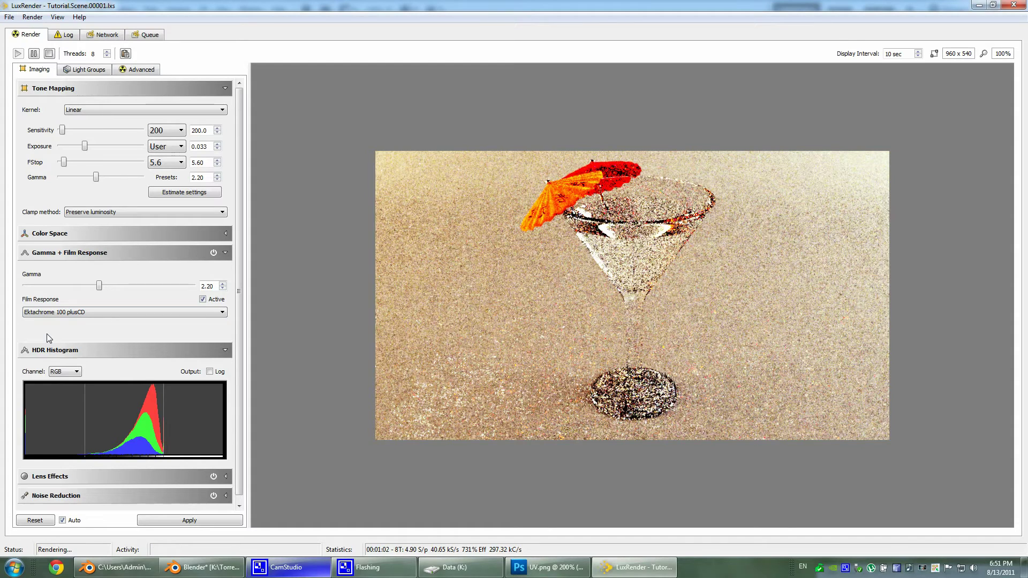
{"action": "left_click", "coordinate": [80, 312]}
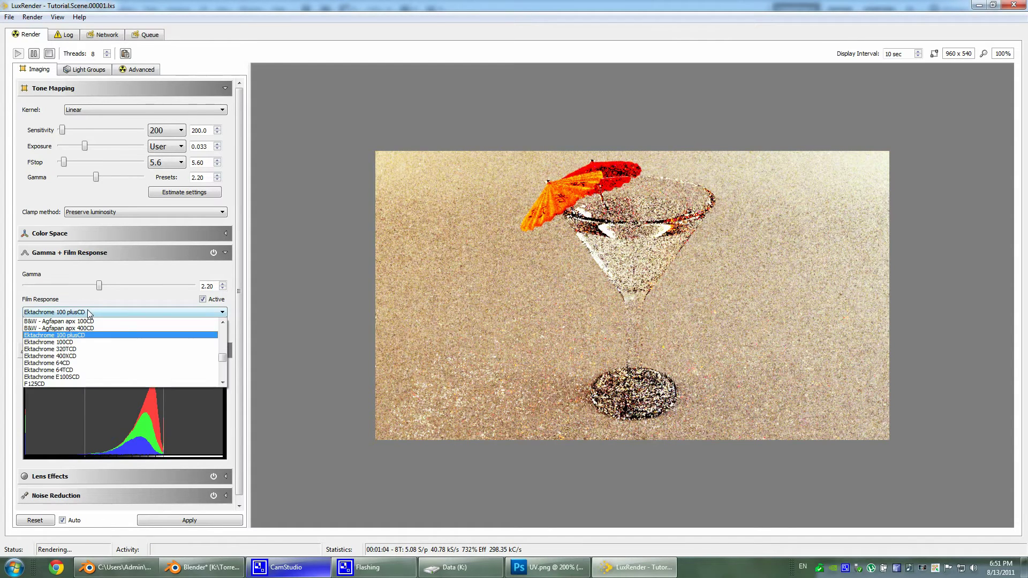
{"action": "scroll", "coordinate": [224, 359], "scroll_direction": "up", "scroll_amount": 5}
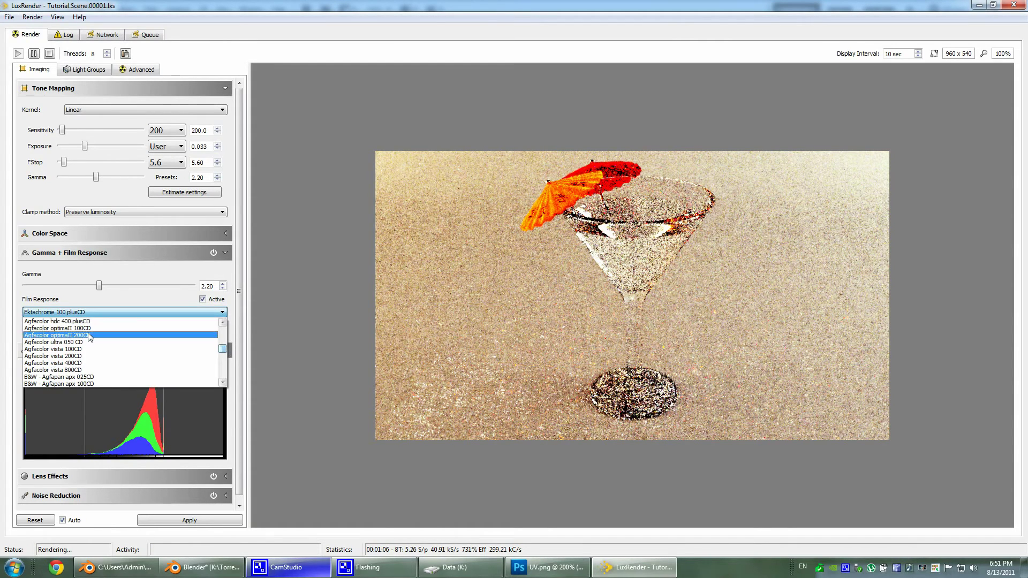
{"action": "left_click", "coordinate": [126, 332]}
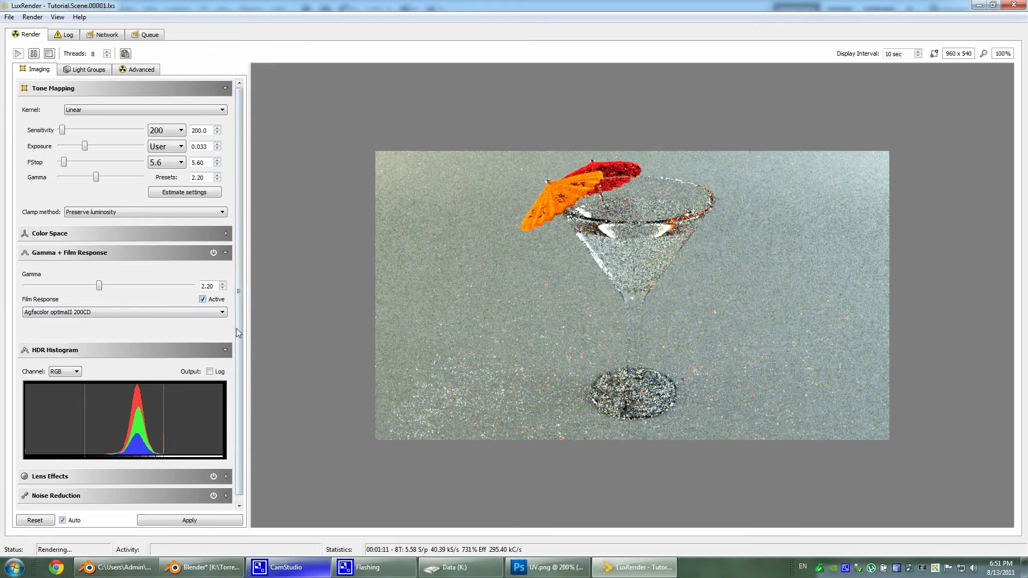
Step: Pick the external camera response file option and cancel it, keeping Agfacolor optimaII 200CD
{"action": "left_click", "coordinate": [219, 312]}
{"action": "scroll", "coordinate": [107, 343], "scroll_direction": "up", "scroll_amount": 5}
{"action": "left_click", "coordinate": [53, 316]}
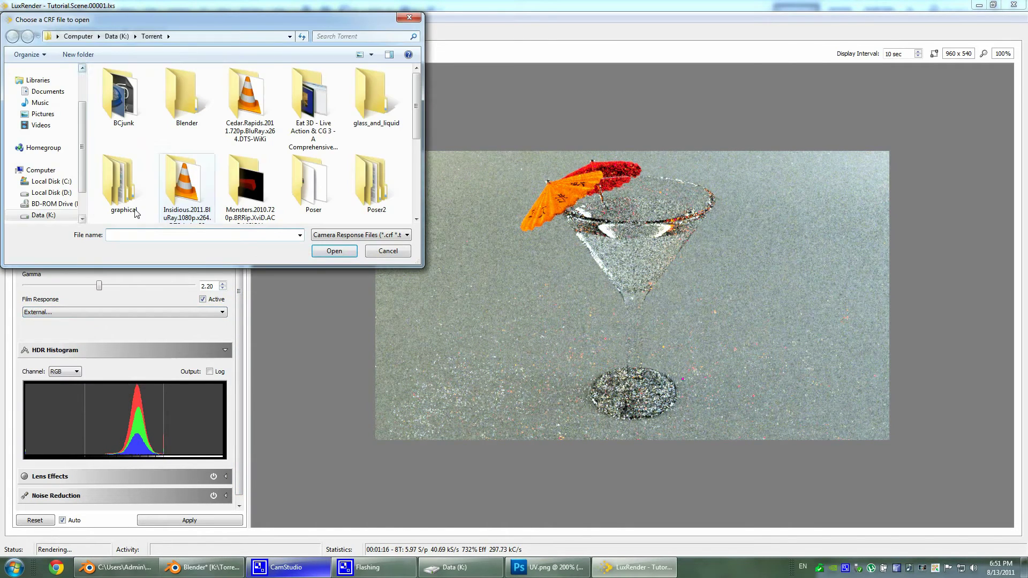
{"action": "left_click", "coordinate": [367, 252]}
Step: Set the left light group gain to about 8.35 and the right to about 36.5, then return to Blender
{"action": "left_click", "coordinate": [85, 69]}
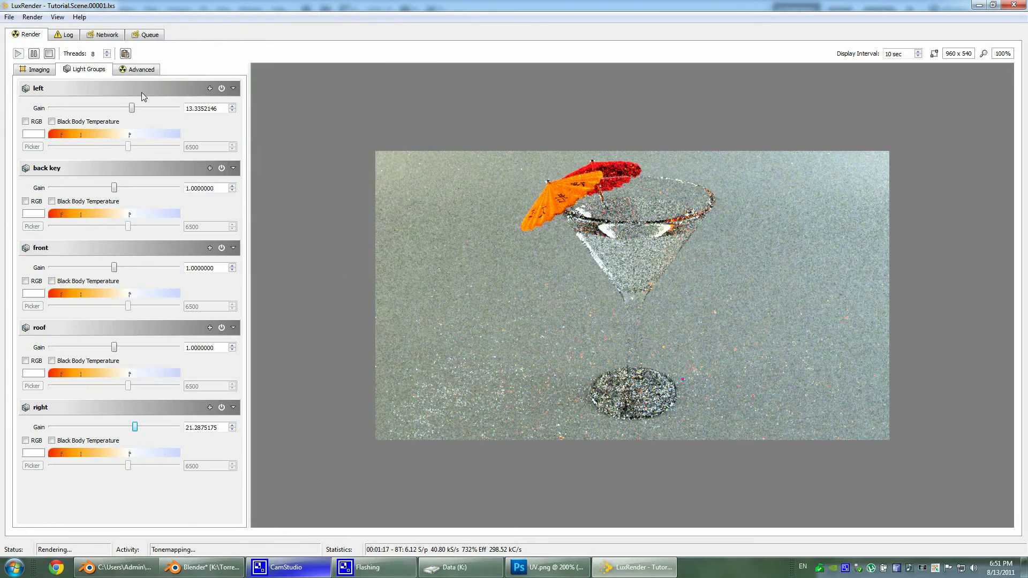
{"action": "left_click_drag", "start_coordinate": [132, 108], "coordinate": [124, 113]}
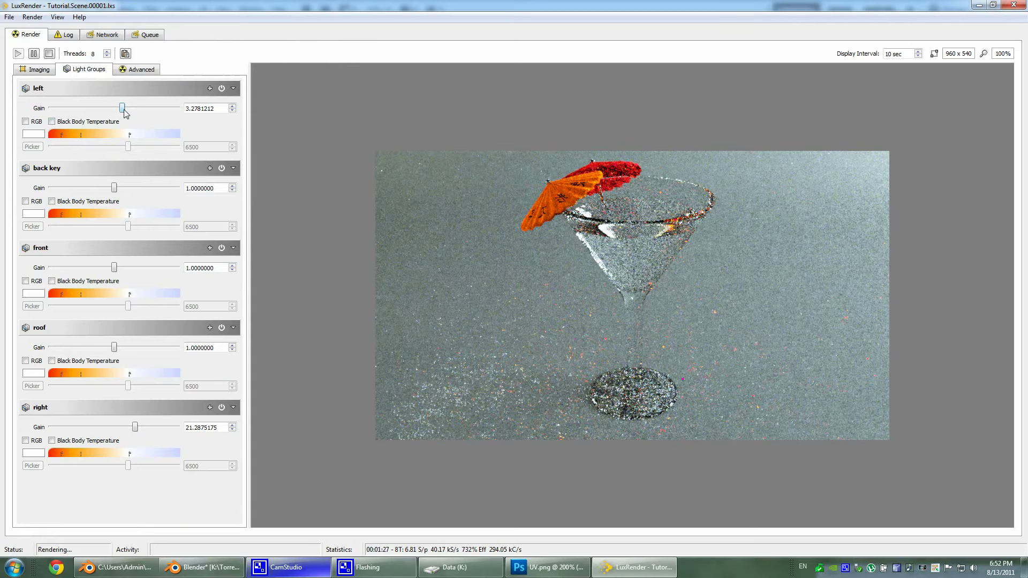
{"action": "left_click_drag", "start_coordinate": [124, 111], "coordinate": [132, 115]}
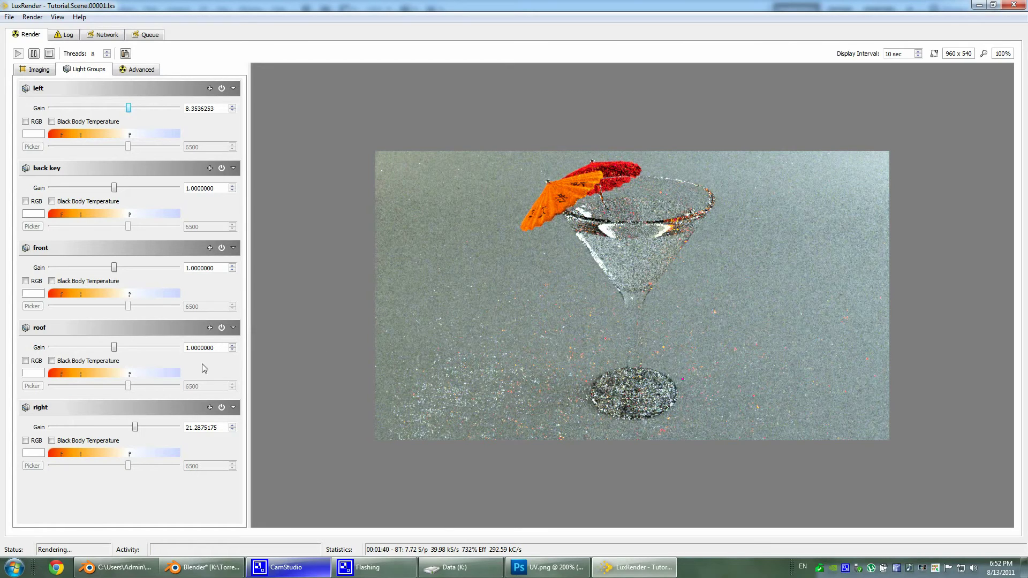
{"action": "mouse_move", "coordinate": [135, 427]}
{"action": "left_mouse_down"}
{"action": "mouse_move", "coordinate": [117, 427]}
{"action": "mouse_move", "coordinate": [139, 427]}
{"action": "left_mouse_up"}
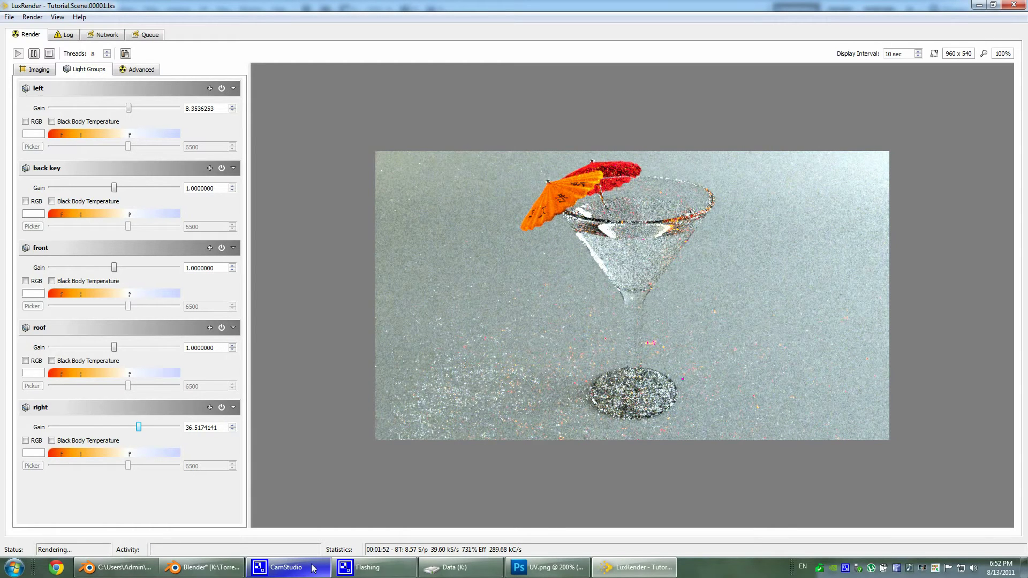
{"action": "left_click", "coordinate": [212, 573]}
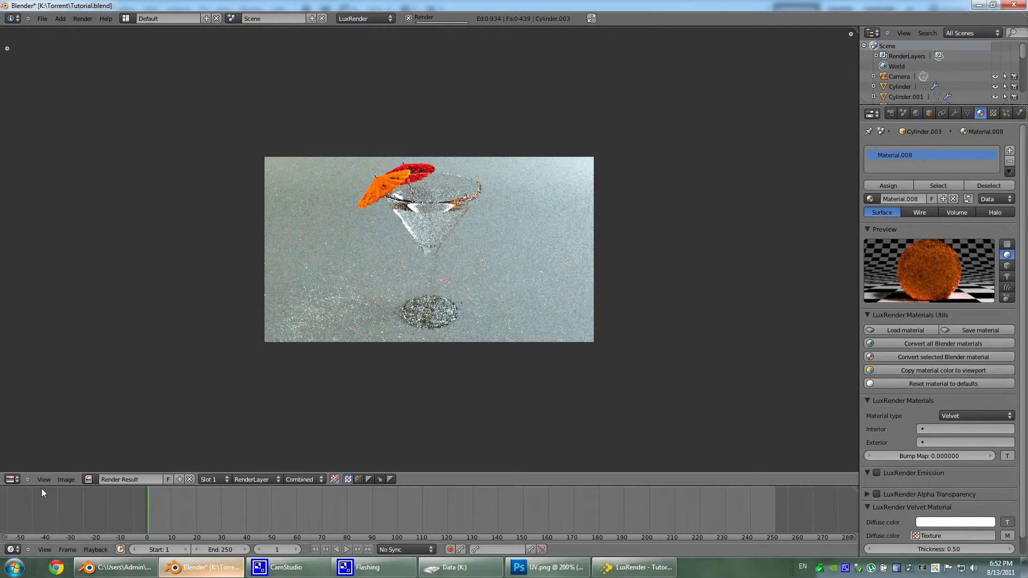
Step: Turn the Image Editor area into a 3D View showing the backdrop and glass from the front
{"action": "left_click", "coordinate": [11, 480]}
{"action": "left_click", "coordinate": [50, 469]}
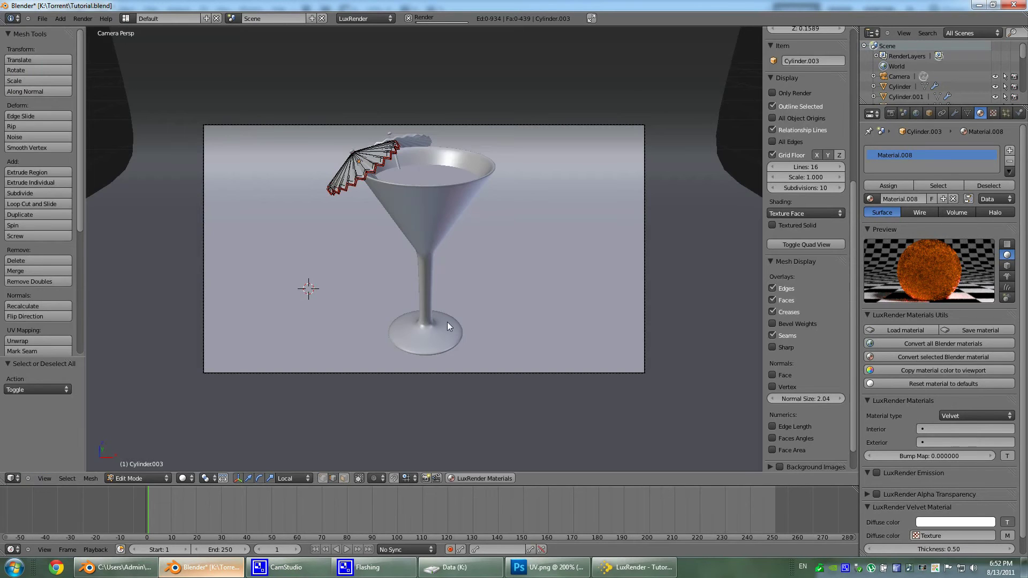
{"action": "middle_click_drag", "start_coordinate": [448, 322], "coordinate": [568, 319]}
{"action": "scroll", "coordinate": [511, 371], "scroll_direction": "down", "scroll_amount": 5}
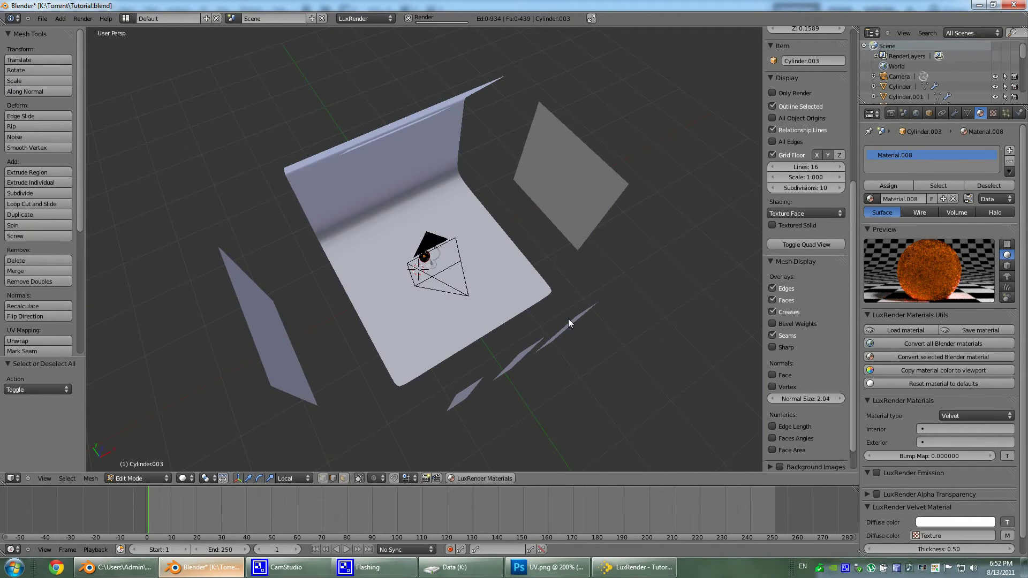
{"action": "middle_click_drag", "start_coordinate": [593, 355], "coordinate": [587, 330]}
{"action": "middle_click_drag", "start_coordinate": [463, 296], "coordinate": [554, 335]}
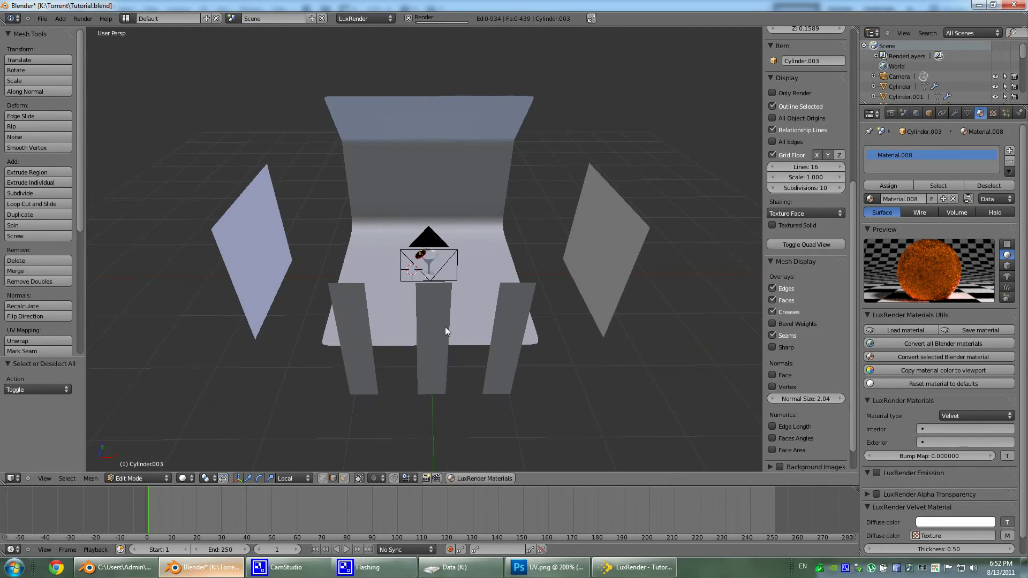
{"action": "middle_click_drag", "start_coordinate": [458, 317], "coordinate": [523, 332]}
Step: Leave Edit Mode and return to Object Mode
{"action": "key", "text": "shift+a"}
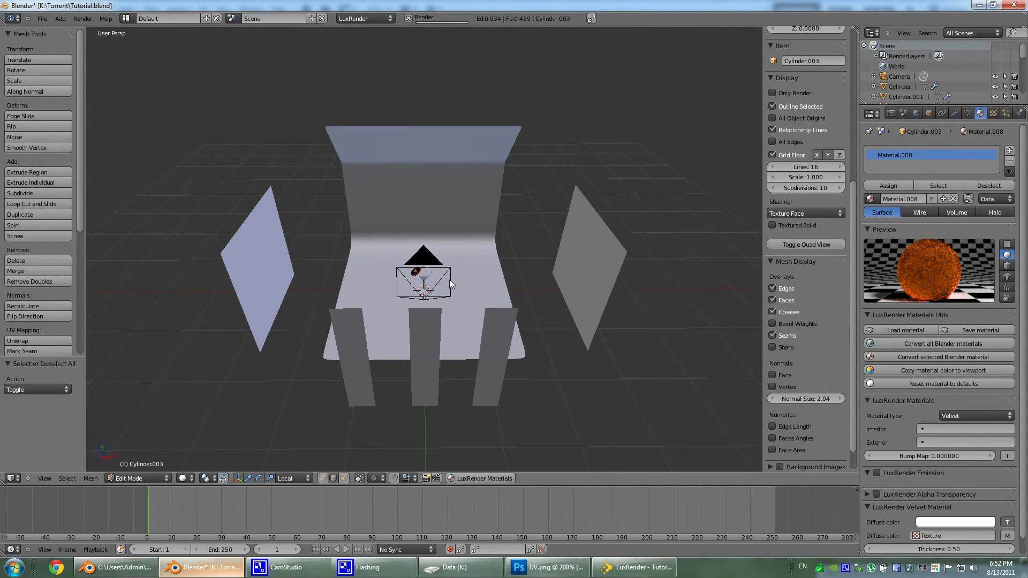
{"action": "key", "text": "Tab"}
{"action": "key", "text": "Tab"}
{"action": "key", "text": "Tab"}
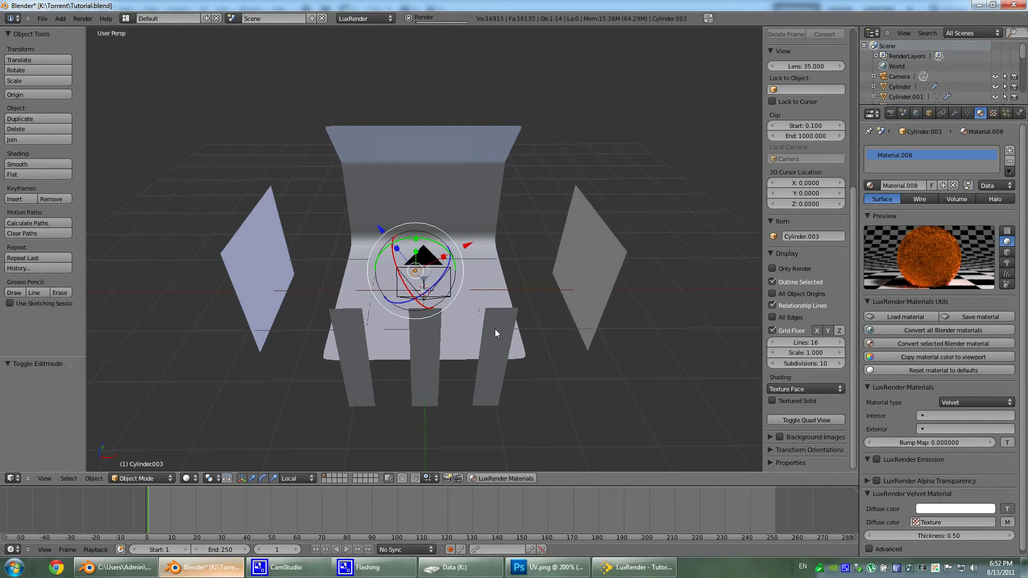
{"action": "key", "text": "shift+a"}
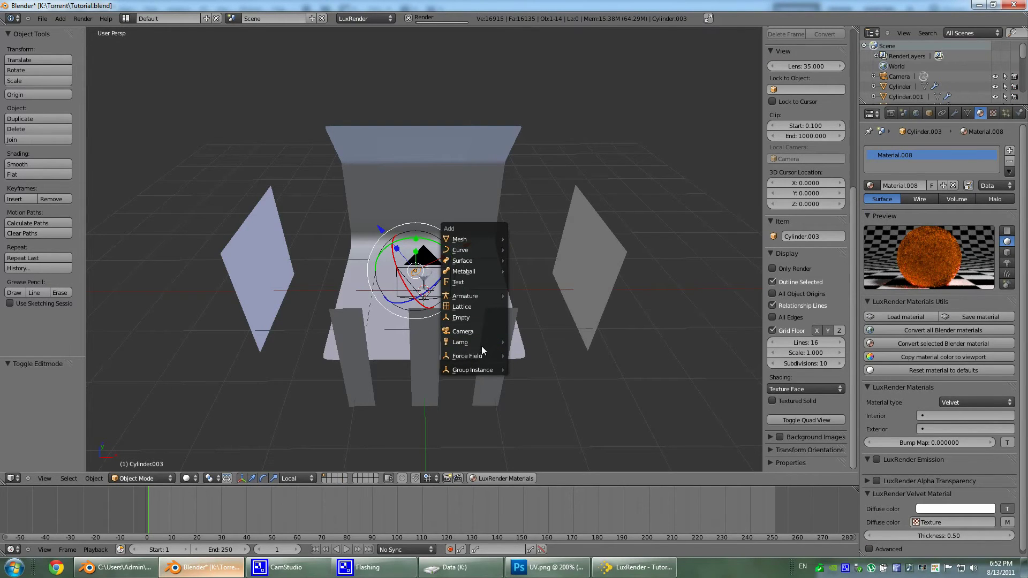
Step: Add a Hemi lamp at the origin via Shift+A > Lamp > Hemi and browse for its HDRI map
{"action": "mouse_move", "coordinate": [480, 342]}
{"action": "left_click", "coordinate": [532, 377]}
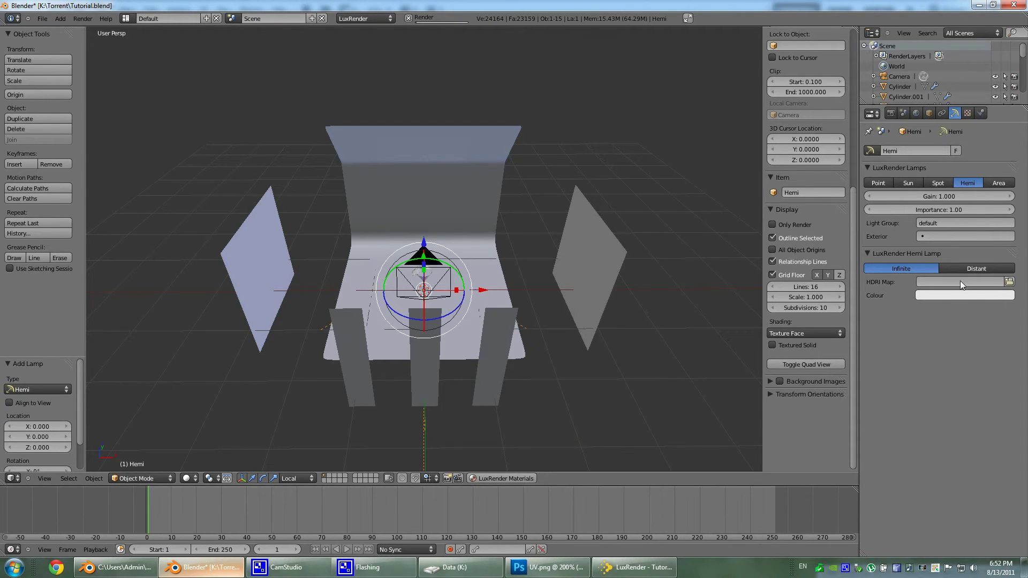
{"action": "left_click", "coordinate": [1010, 283]}
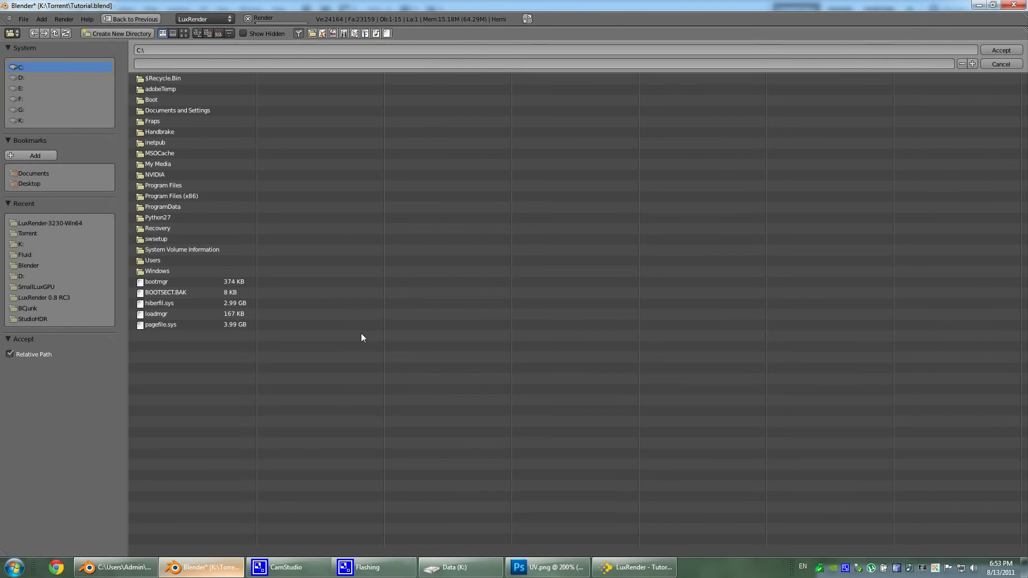
Step: Navigate to K:\Torrent and accept Frozen_Waterfall_Ref.hdr as the Hemi lamp's HDRI map
{"action": "left_click", "coordinate": [30, 120]}
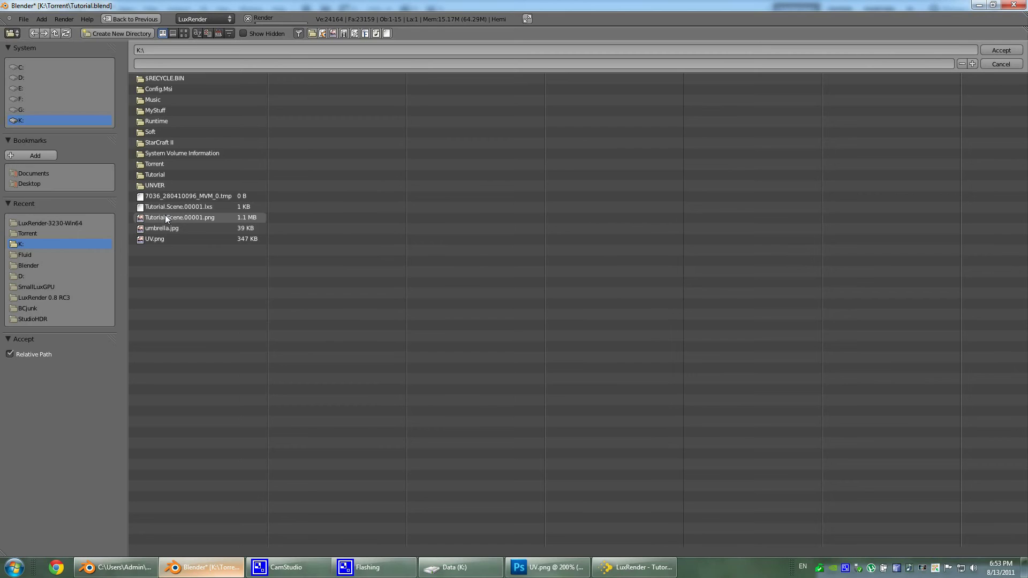
{"action": "left_click", "coordinate": [179, 216]}
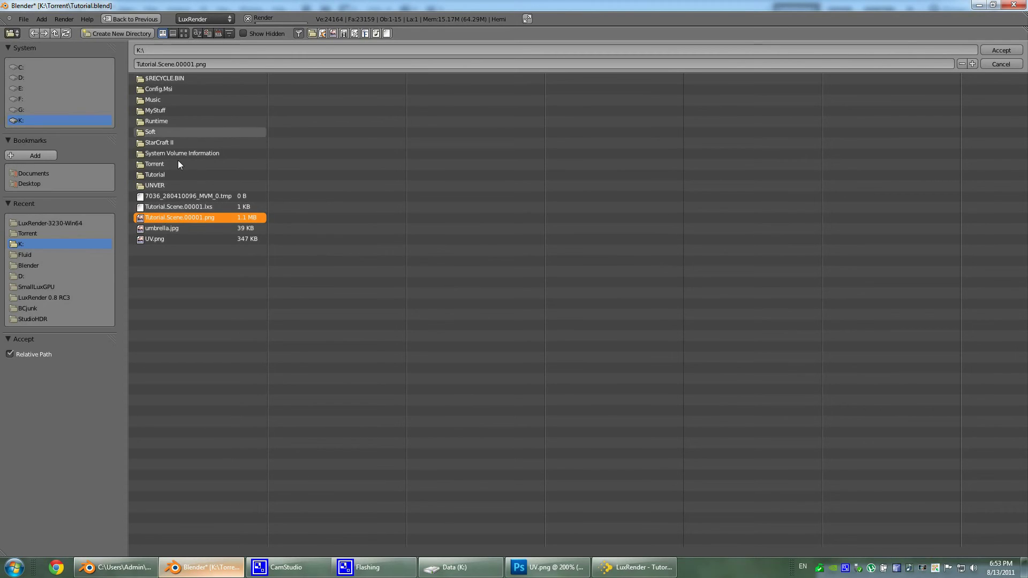
{"action": "left_click", "coordinate": [153, 174]}
{"action": "left_click", "coordinate": [144, 79]}
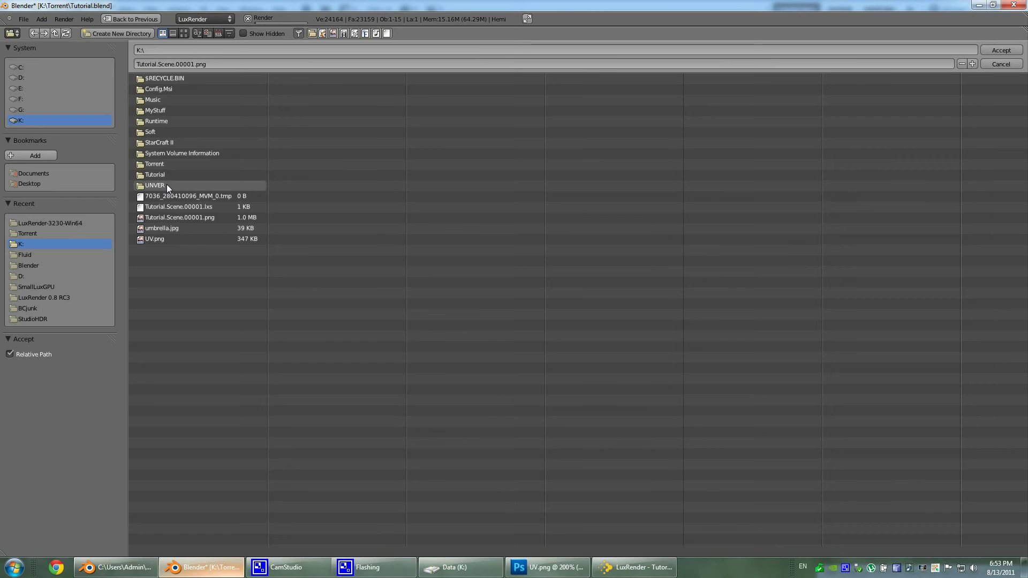
{"action": "left_click", "coordinate": [155, 176]}
{"action": "left_click", "coordinate": [160, 81]}
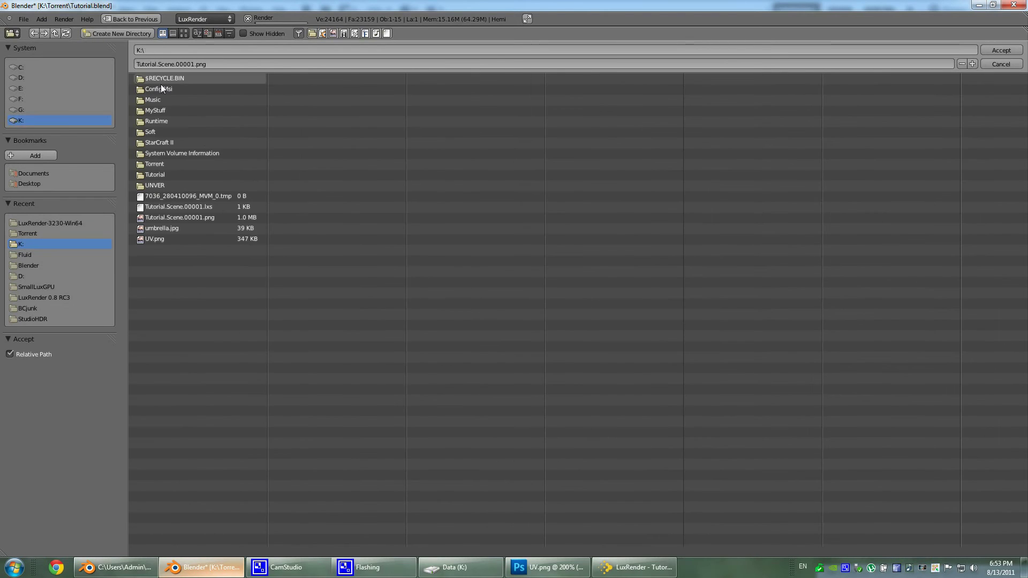
{"action": "left_click", "coordinate": [158, 164]}
{"action": "left_click", "coordinate": [178, 293]}
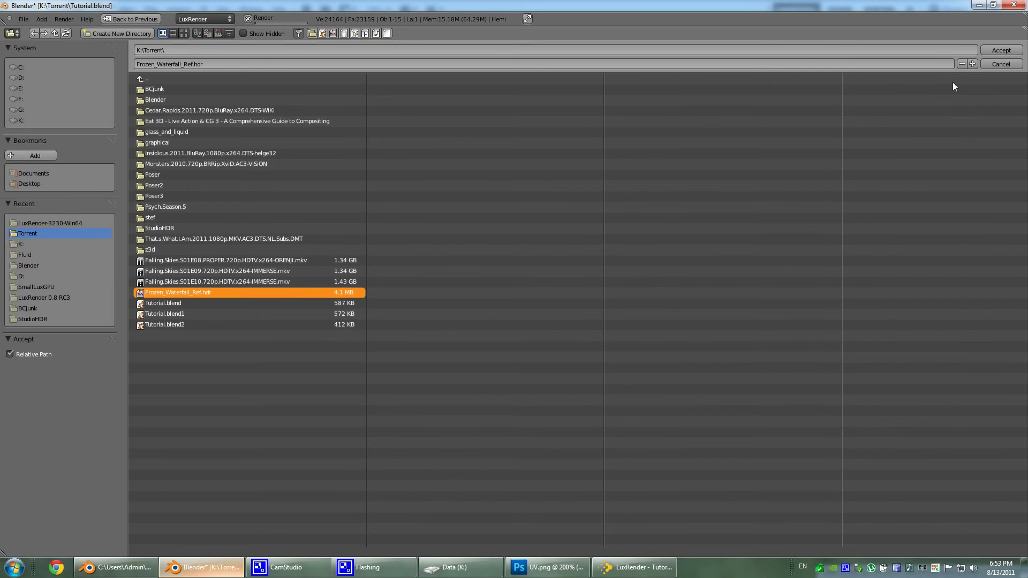
{"action": "left_click", "coordinate": [990, 50]}
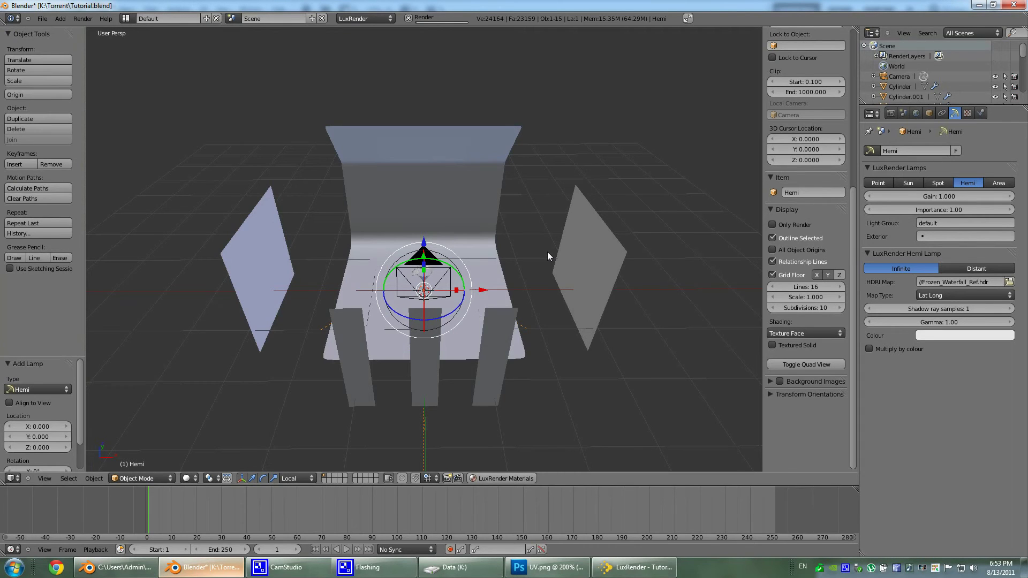